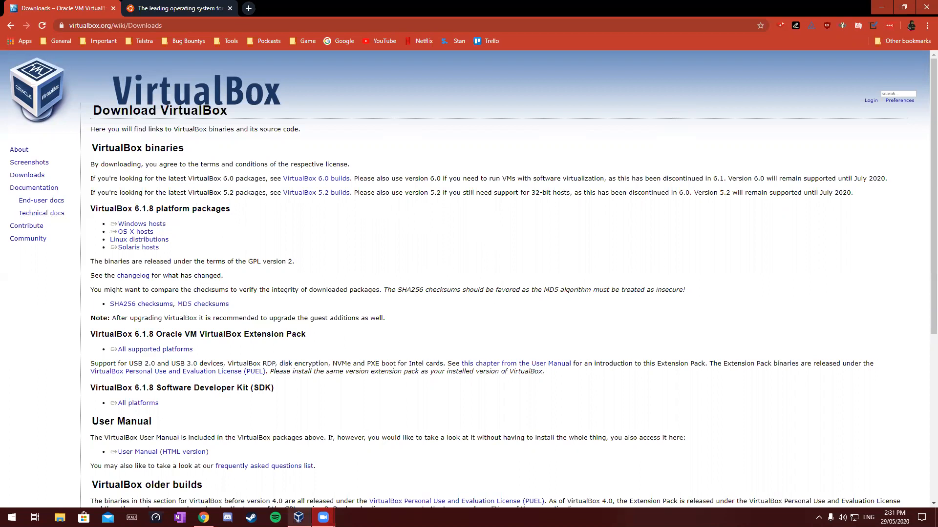
- Open the Ubuntu Desktop download page on ubuntu.com and view the Ubuntu 20.04 LTS download option
click(299, 518)
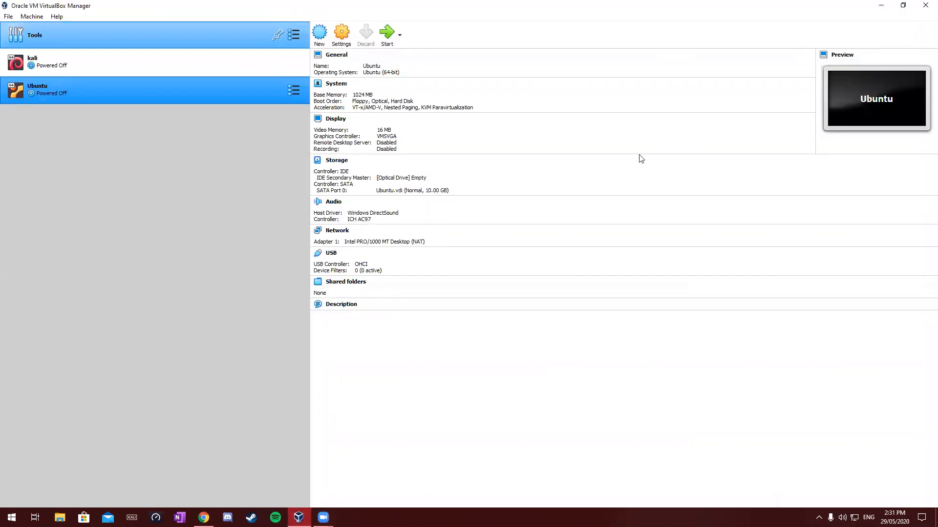
key(alt+Tab)
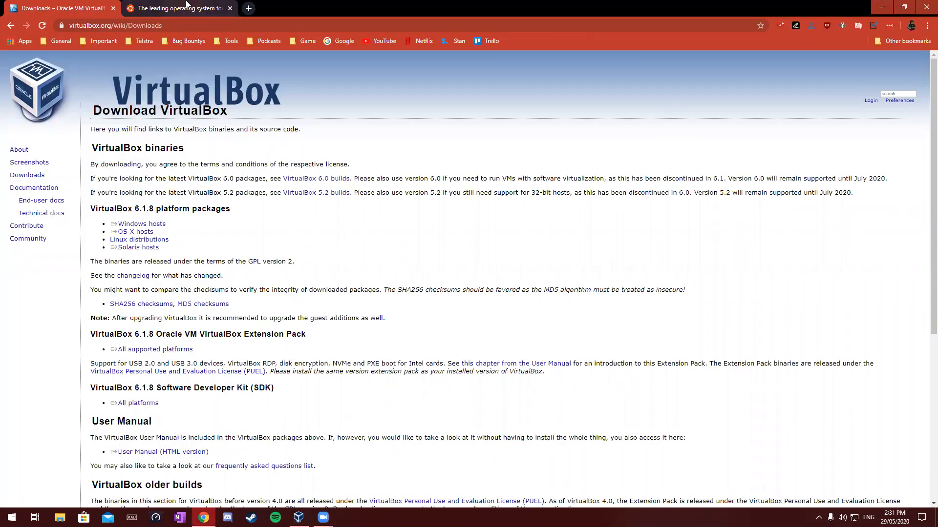
key(ctrl+Tab)
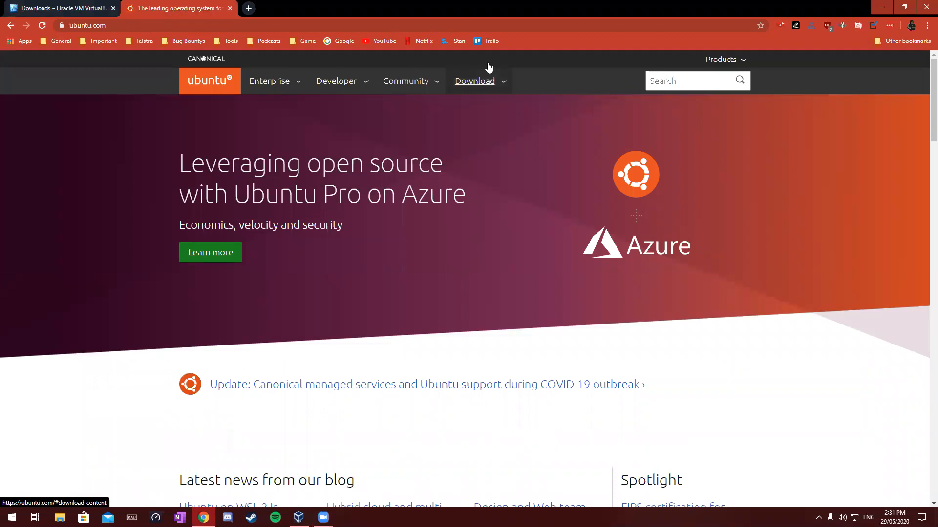
click(456, 84)
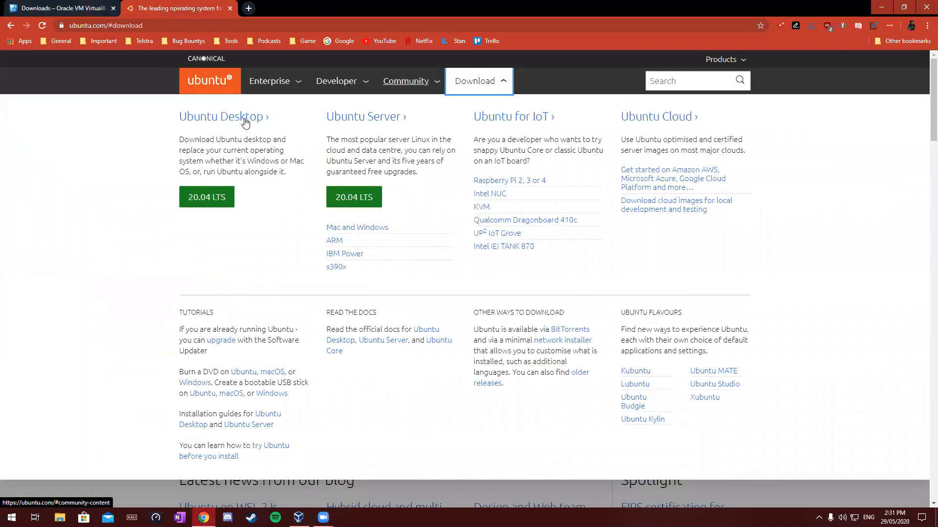
click(243, 120)
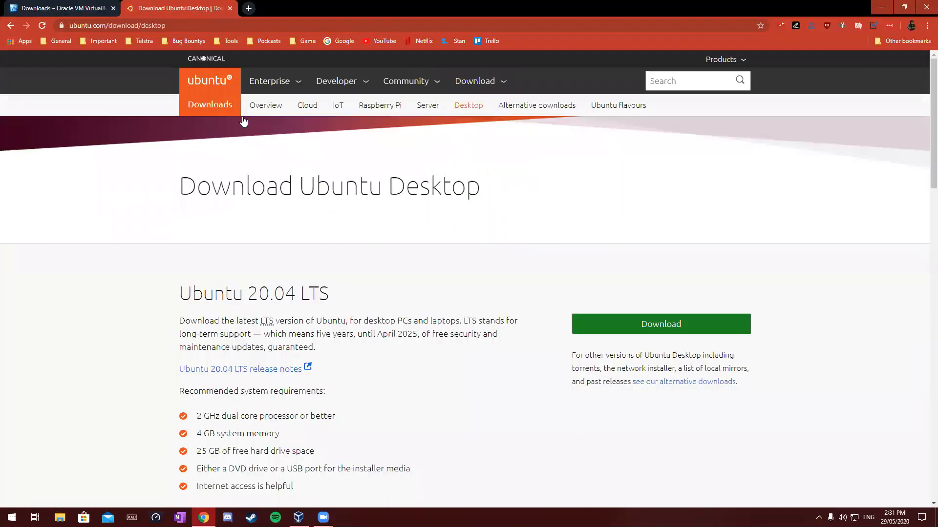
scroll(243, 120, down, 3)
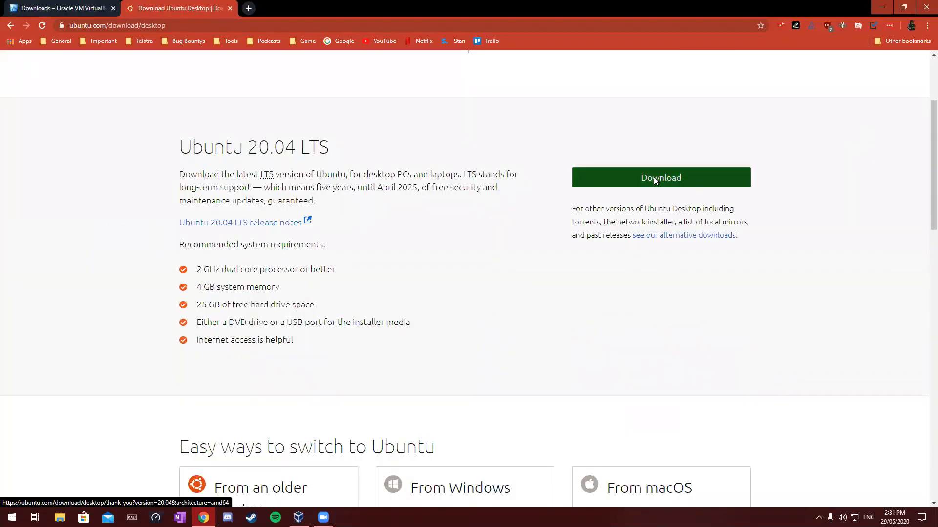
- Switch to VirtualBox Manager and begin a new Linux, Ubuntu (64-bit) virtual machine named "Ubunutu V2"
click(879, 6)
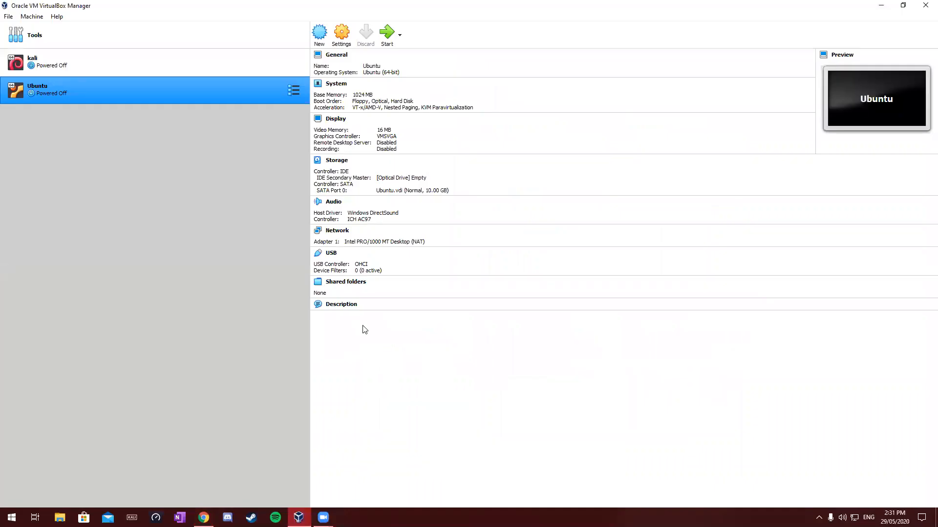
click(323, 31)
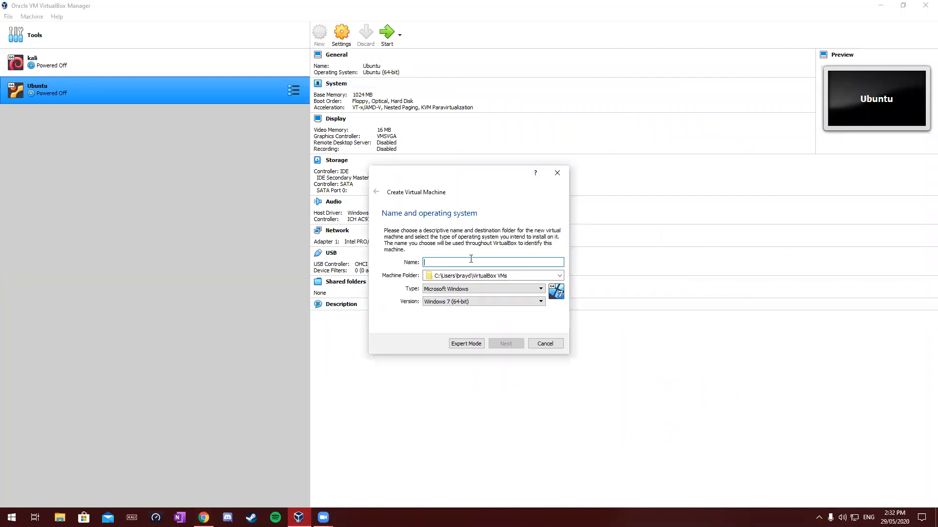
click(455, 262)
text(Ub)
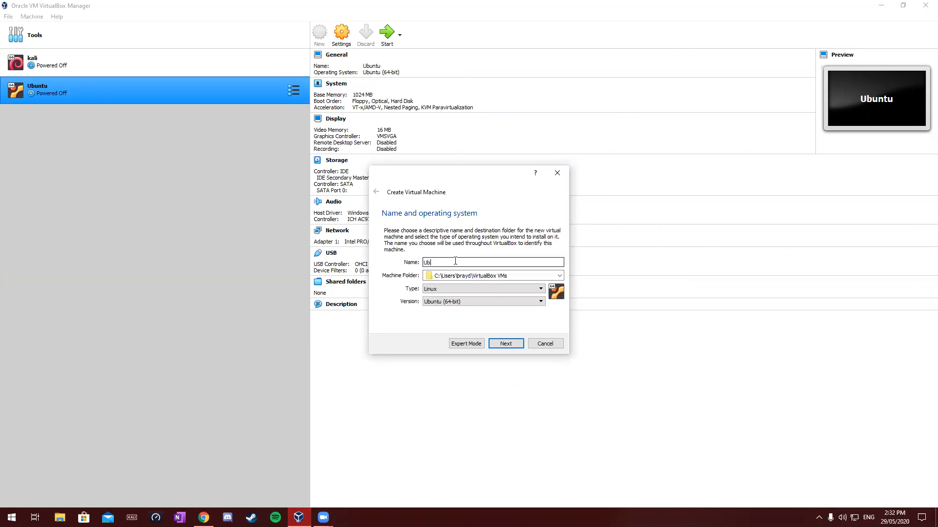
text(un)
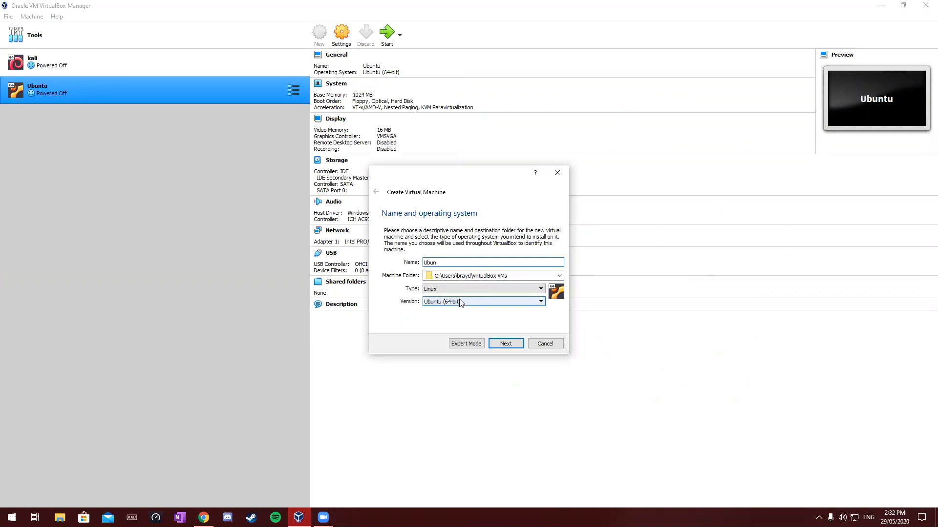
text(tu V2)
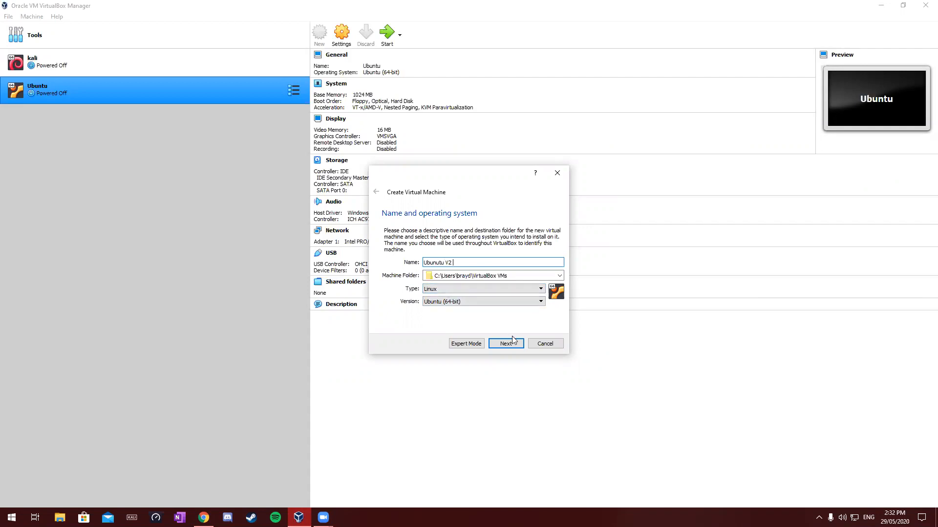
click(503, 344)
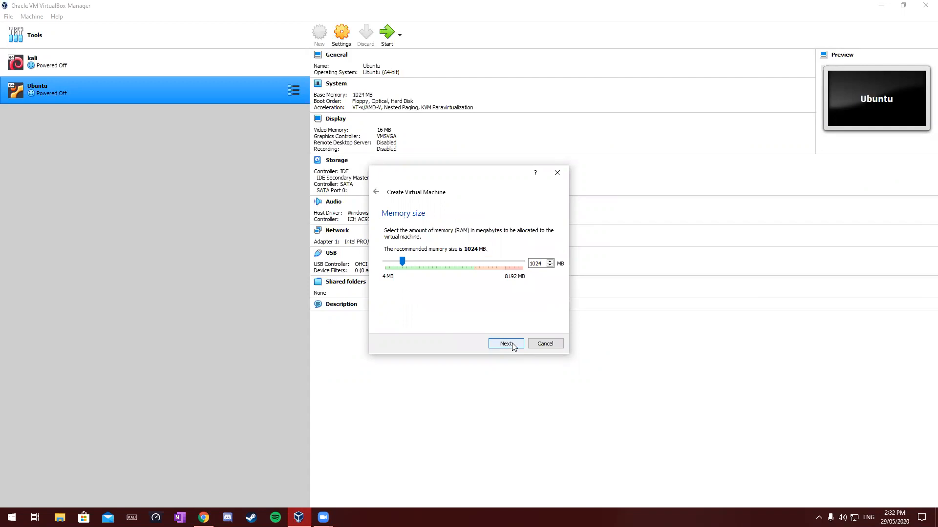
- Accept 1024 MB of memory and create a dynamically allocated 10 GB VDI hard disk for the new machine
click(511, 346)
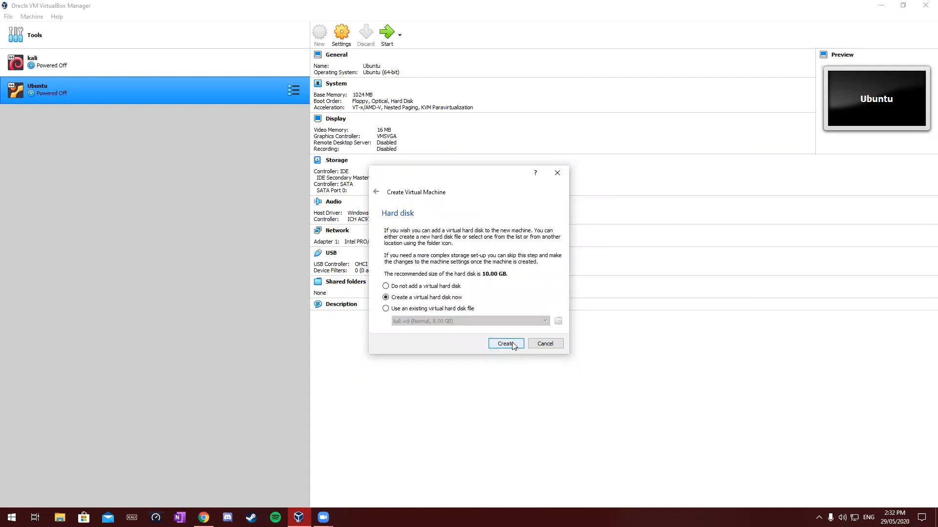
click(513, 345)
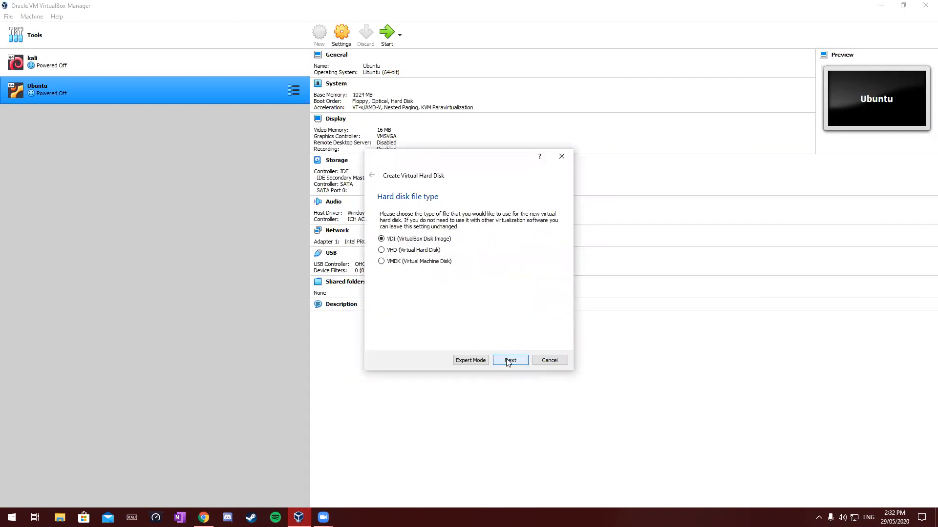
click(509, 360)
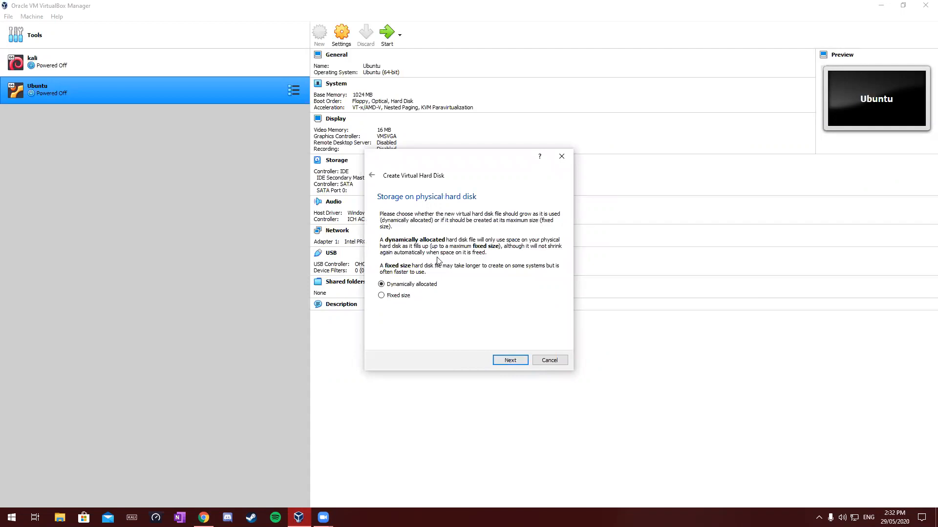
click(511, 361)
click(513, 360)
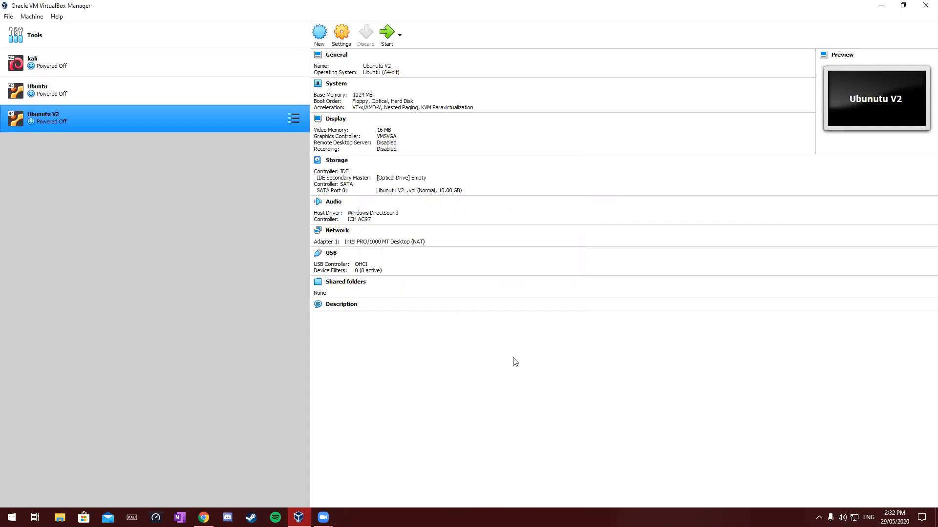
- Attach the ubuntu-20.04-desktop-amd64 disc image from Local Disk (C:) to the new machine's empty IDE optical drive and save the settings
click(342, 34)
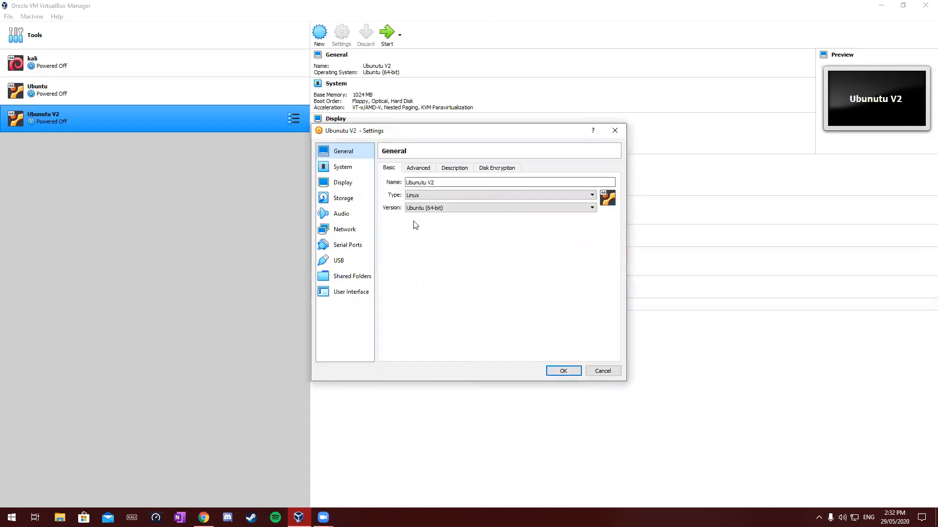
click(340, 200)
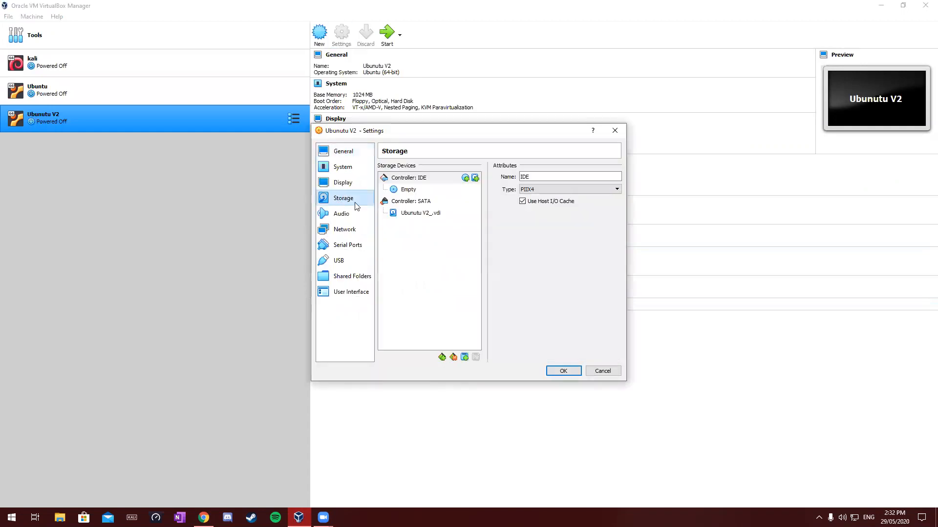
click(395, 190)
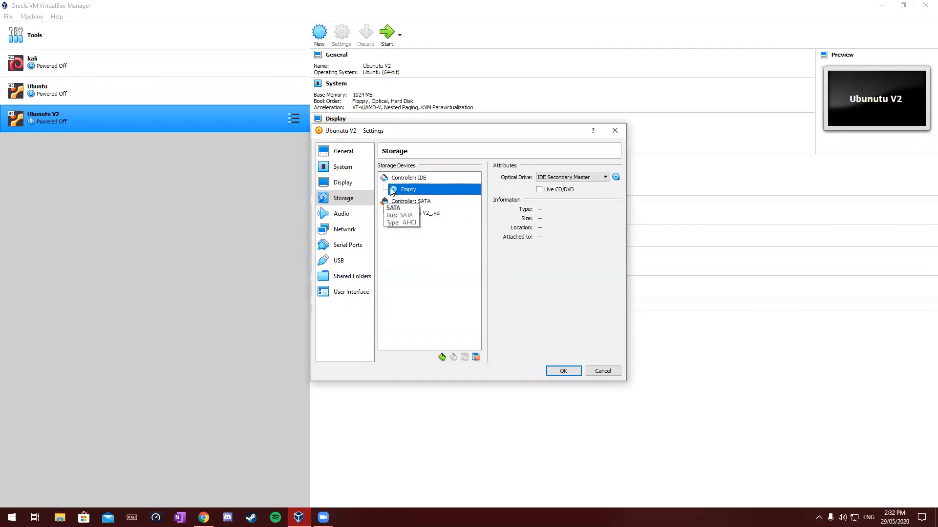
click(615, 177)
click(650, 200)
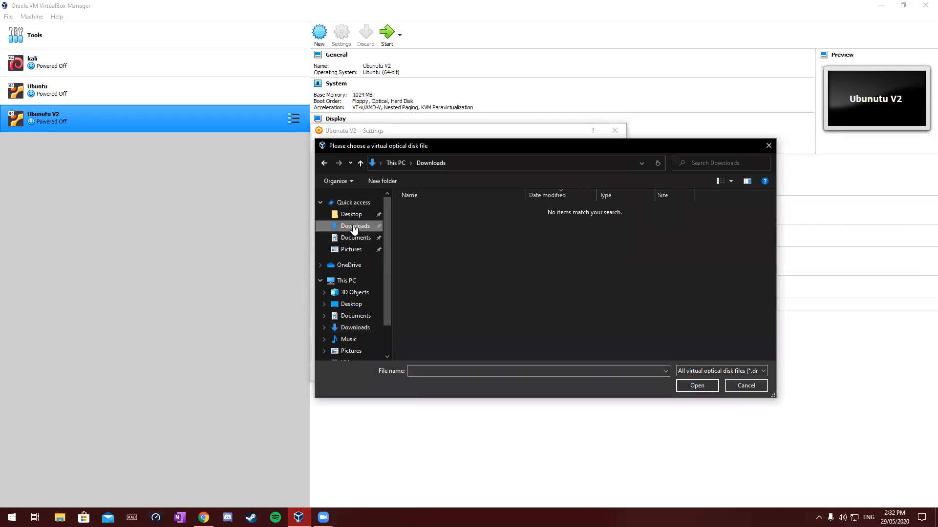
scroll(351, 293, down, 2)
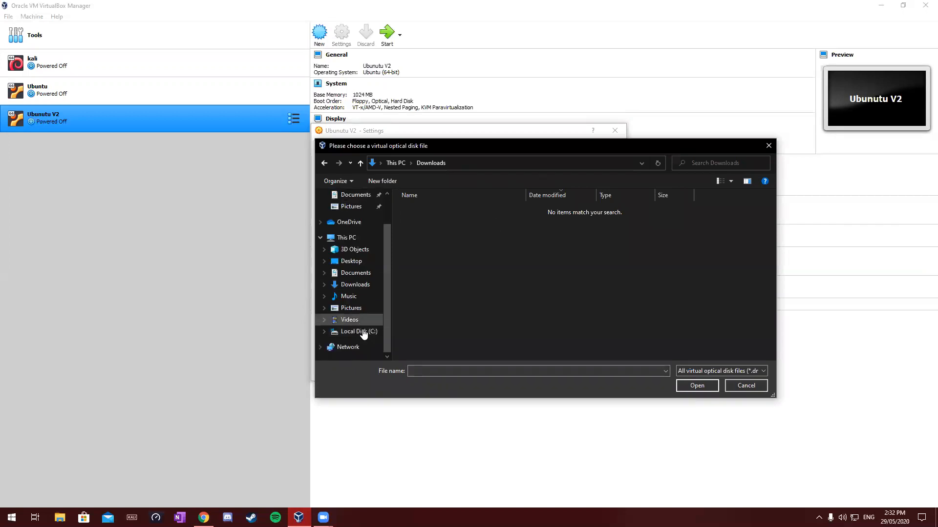
click(359, 331)
scroll(508, 256, down, 3)
click(469, 356)
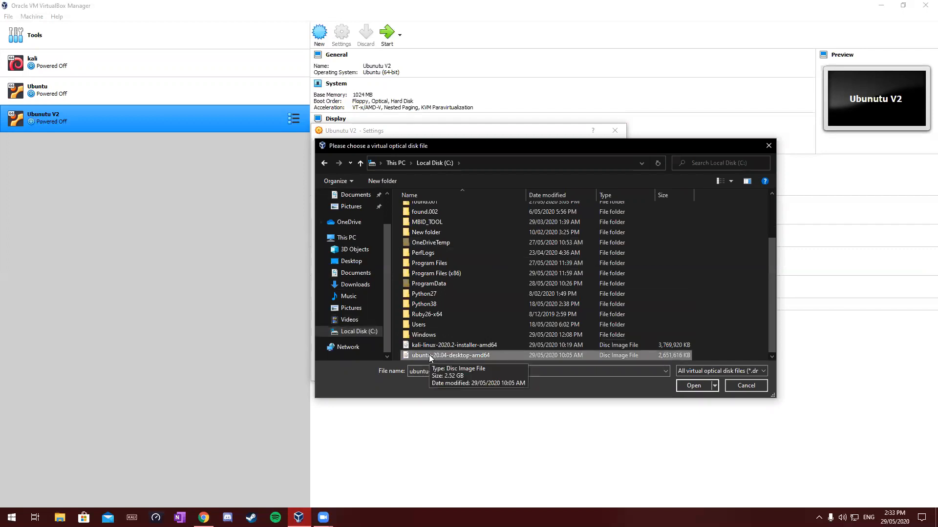
scroll(322, 270, up, 2)
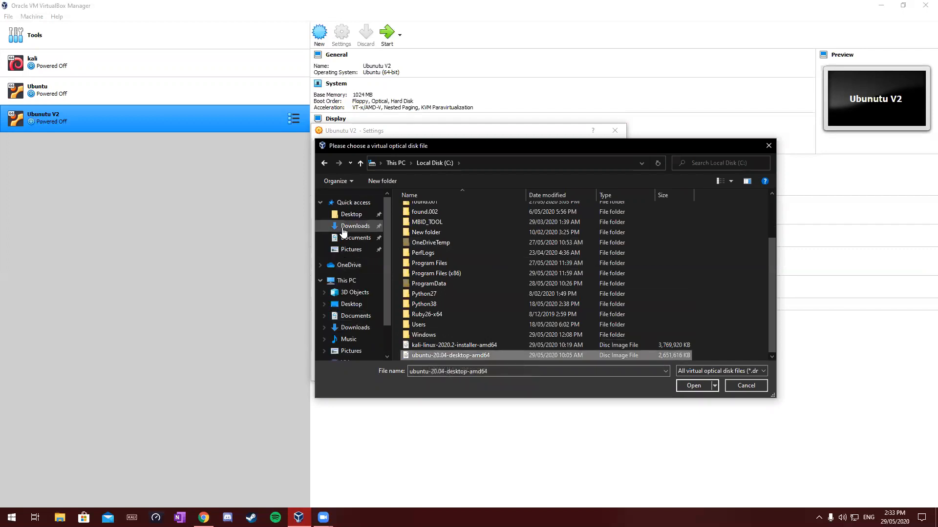
double_click(468, 356)
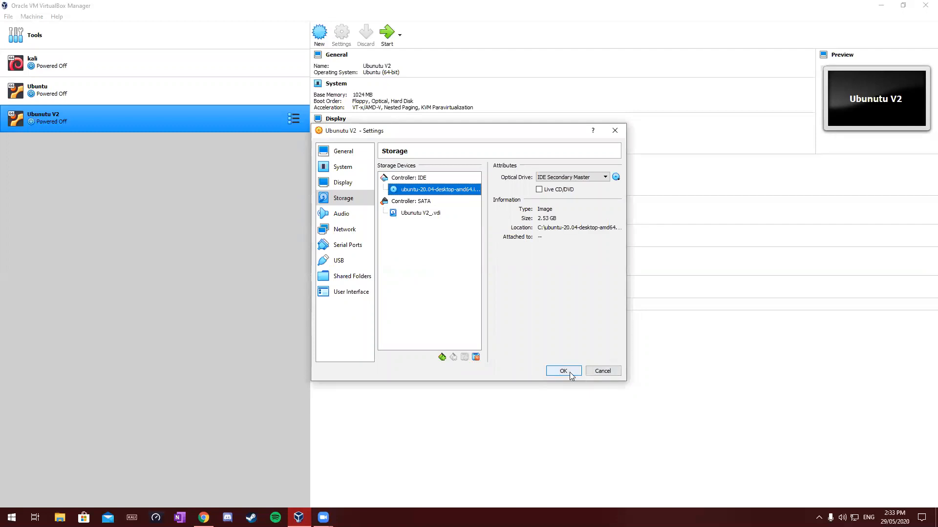
click(569, 373)
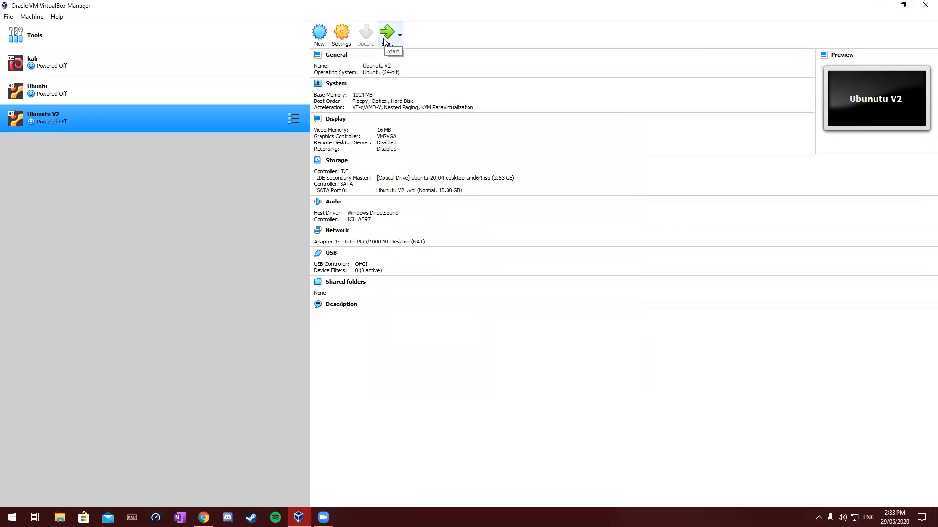
- Start the existing Ubuntu virtual machine and log in to the user account with the account password
click(86, 96)
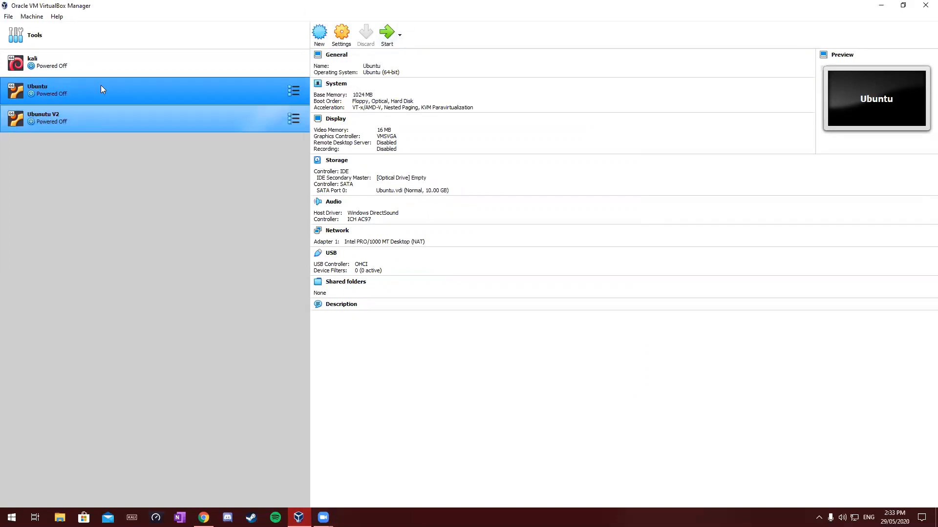
click(387, 33)
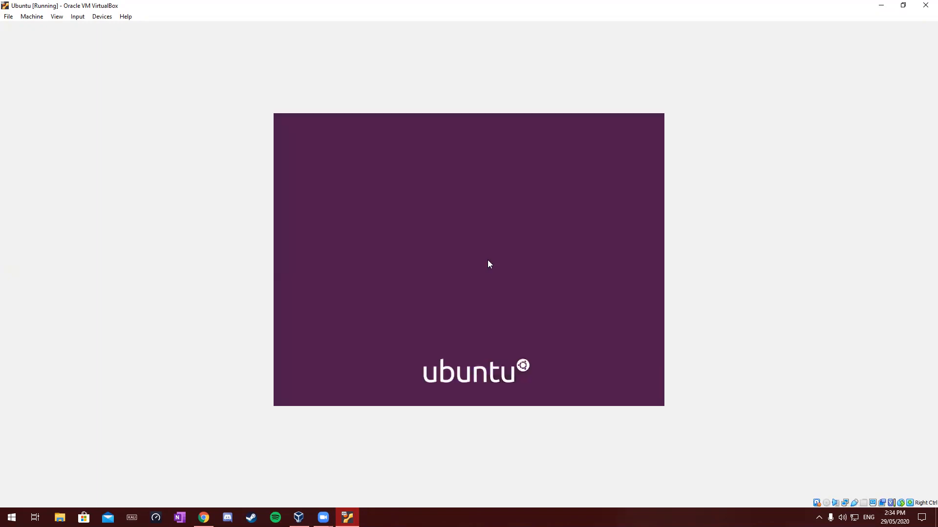
click(476, 241)
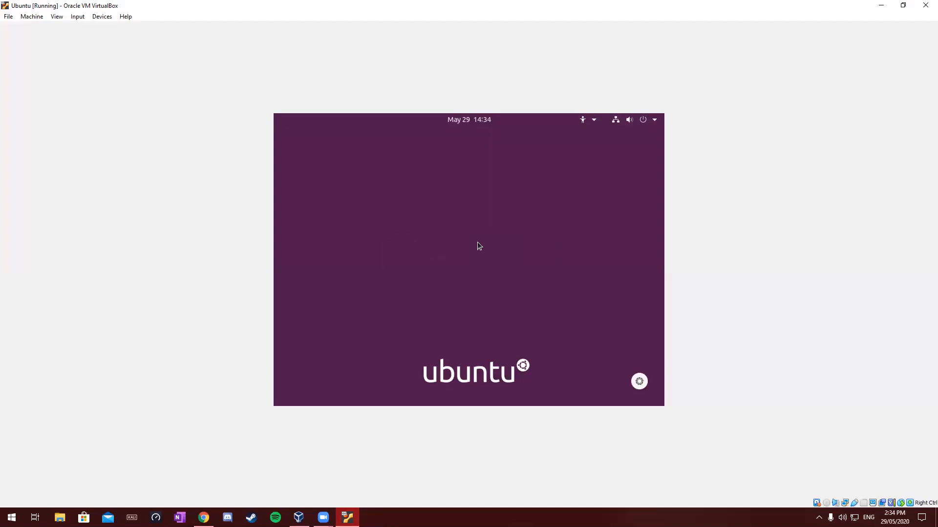
text(******)
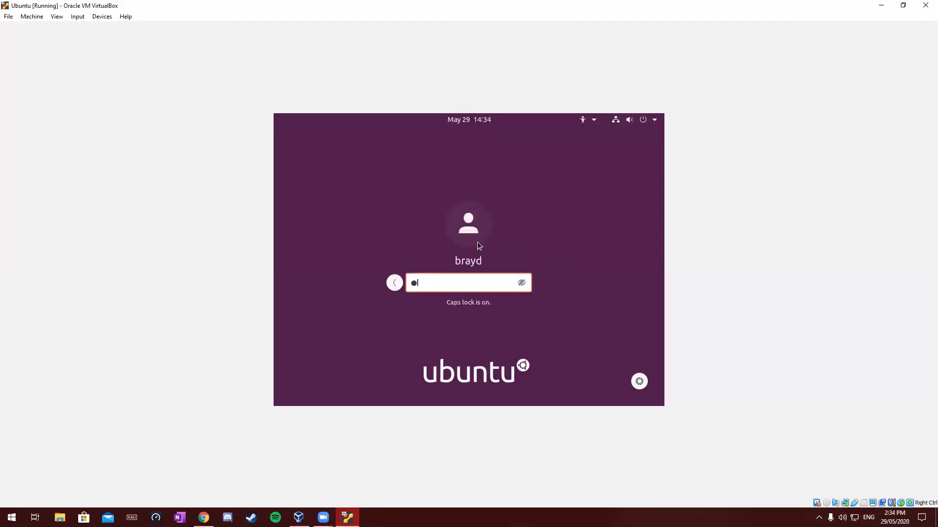
text(******)
key(Return)
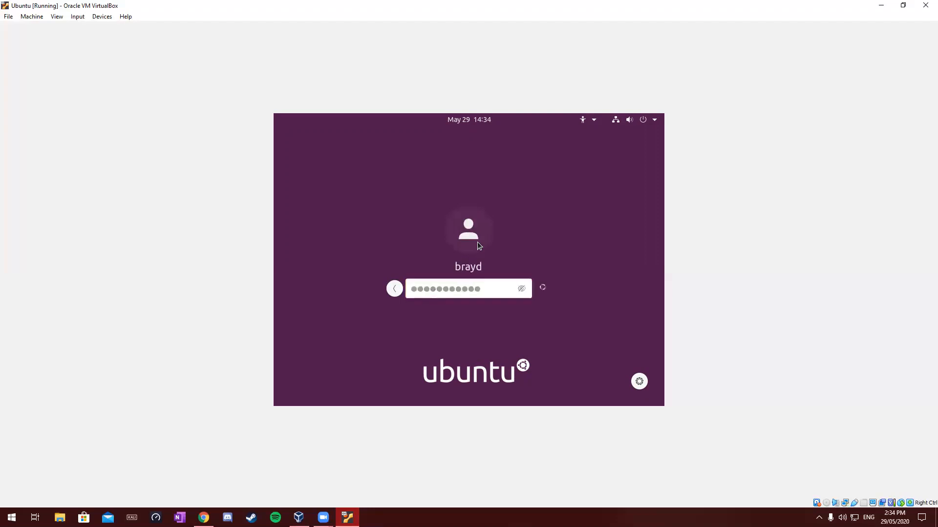